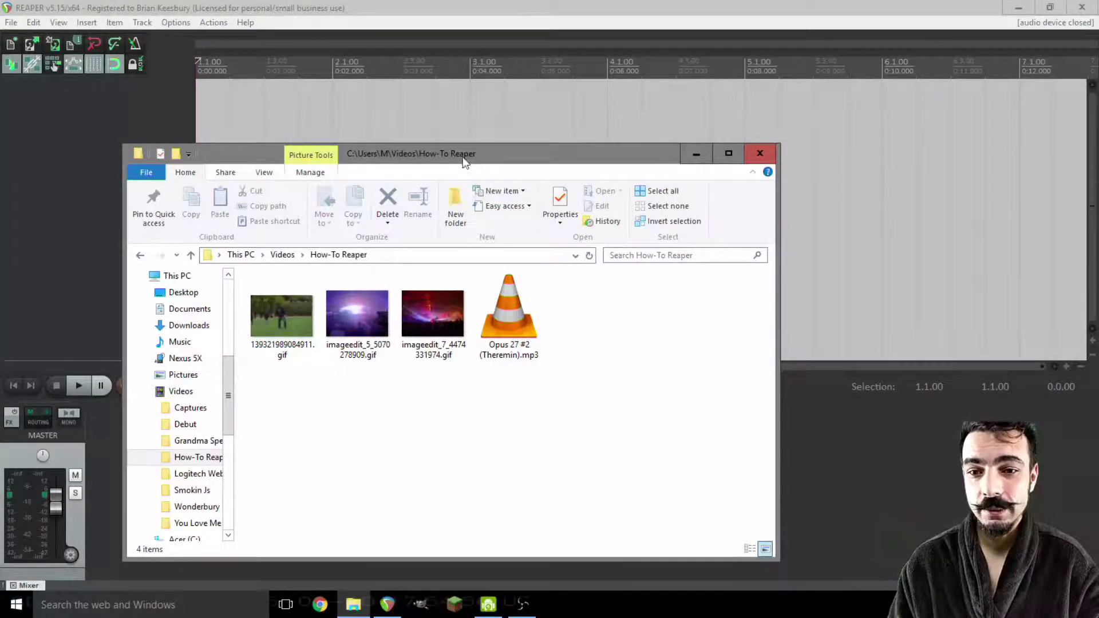
# Step: Import Opus 27 #2 (Theremin).mp3 onto a new track and zoom to fit the whole song
pyautogui.moveTo(465, 160); pyautogui.dragTo(712, 197)
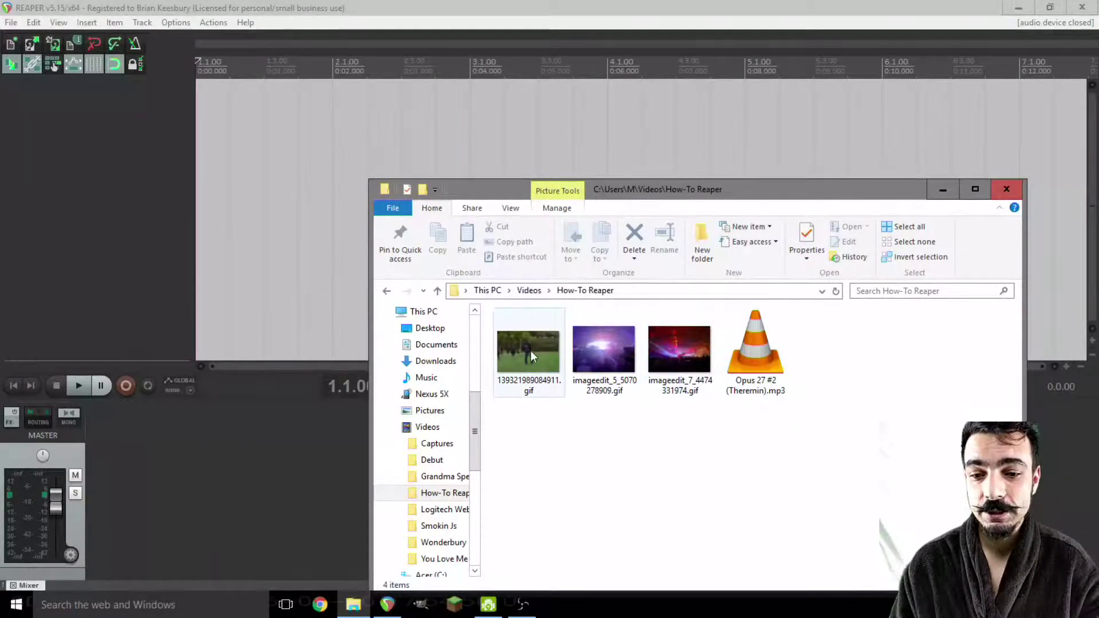
pyautogui.click(760, 360)
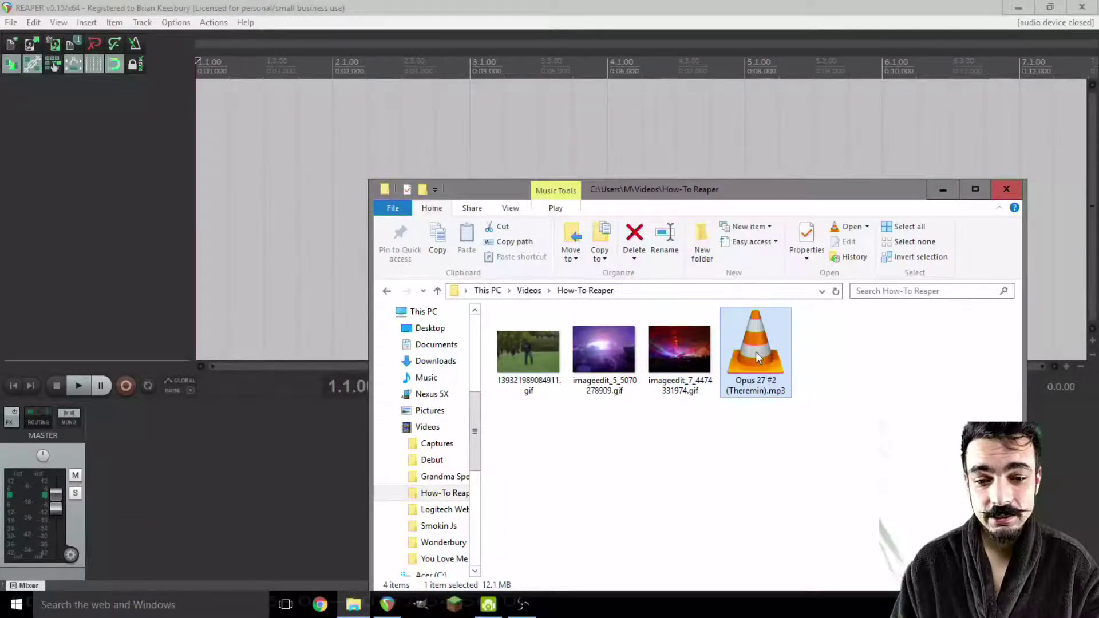
pyautogui.moveTo(759, 358)
pyautogui.moveTo(759, 354); pyautogui.dragTo(212, 152)
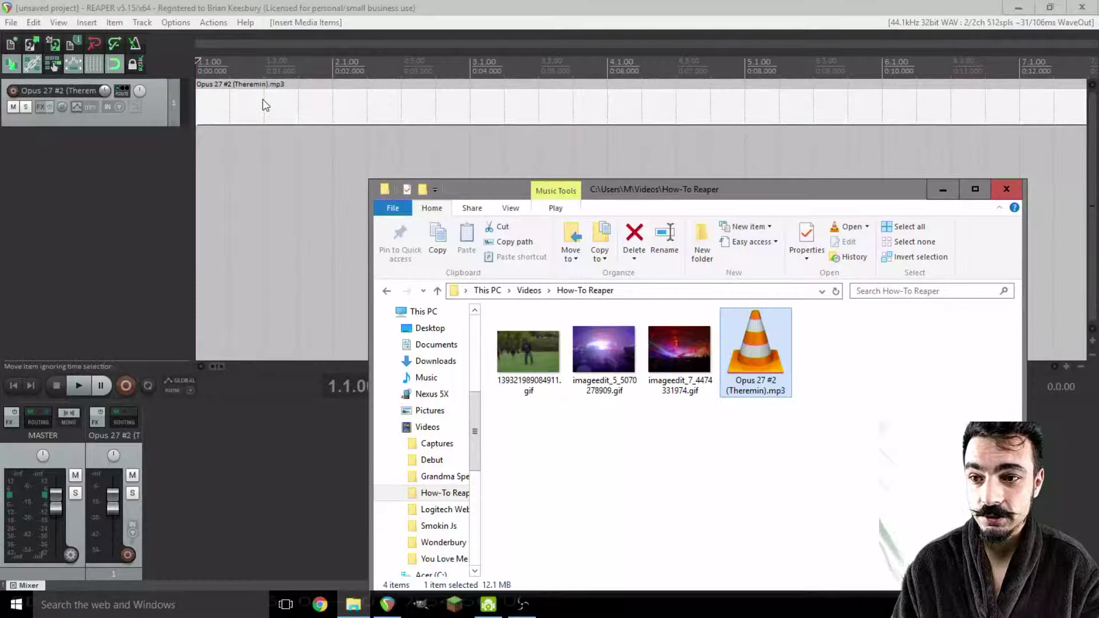
pyautogui.scroll(-5, 266, 104)
pyautogui.scroll(-6, 265, 103)
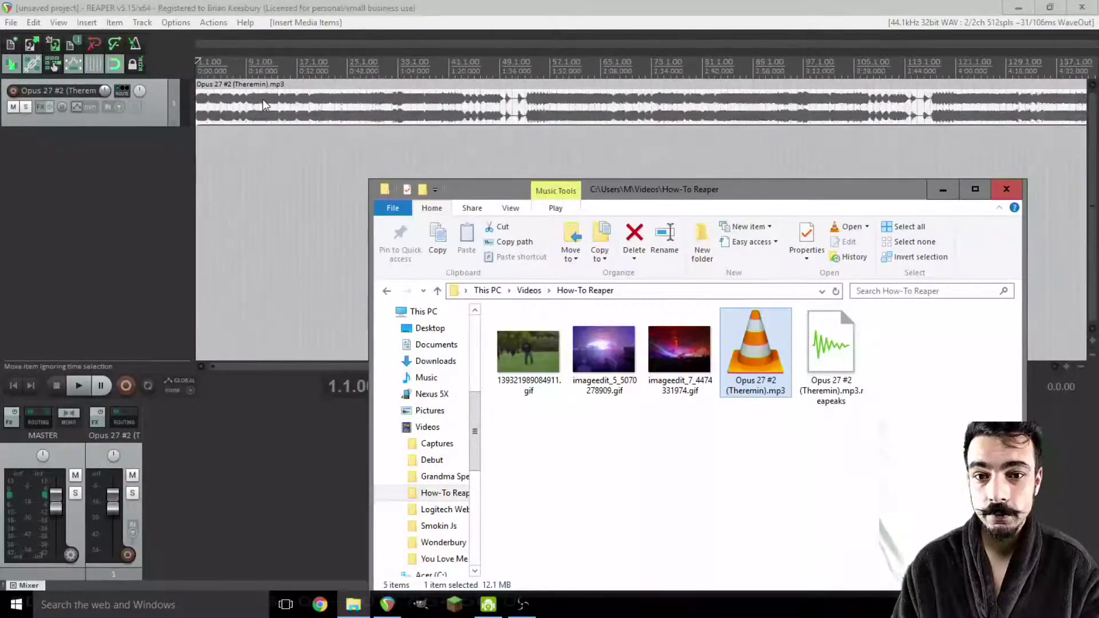
pyautogui.scroll(2, 293, 117)
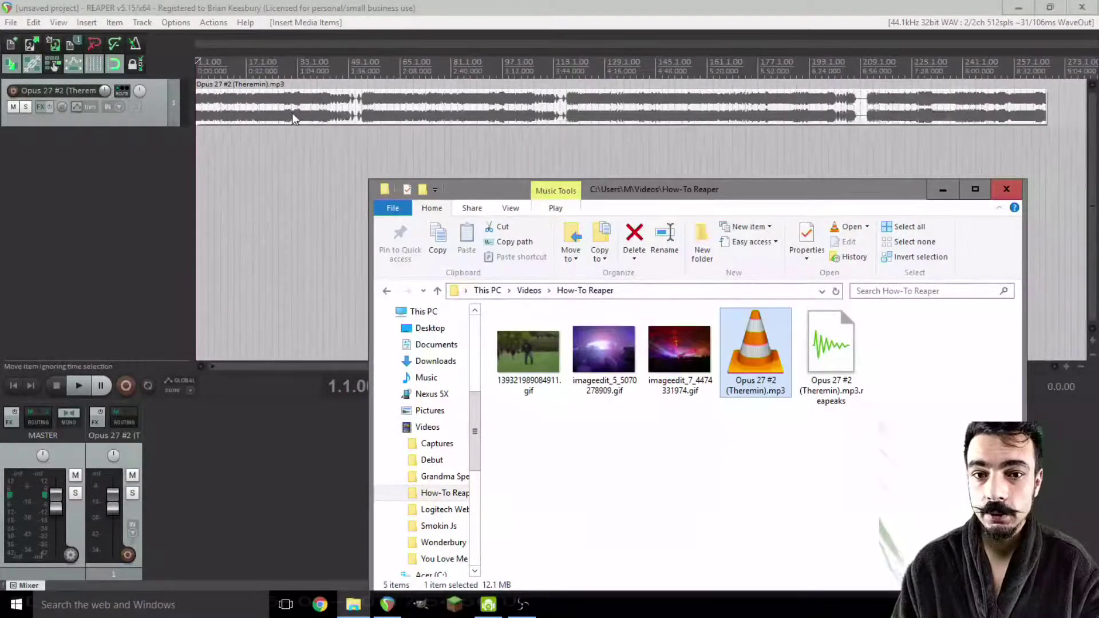
# Step: Add the imageedit_7 gif to the project as a second track
pyautogui.click(699, 357)
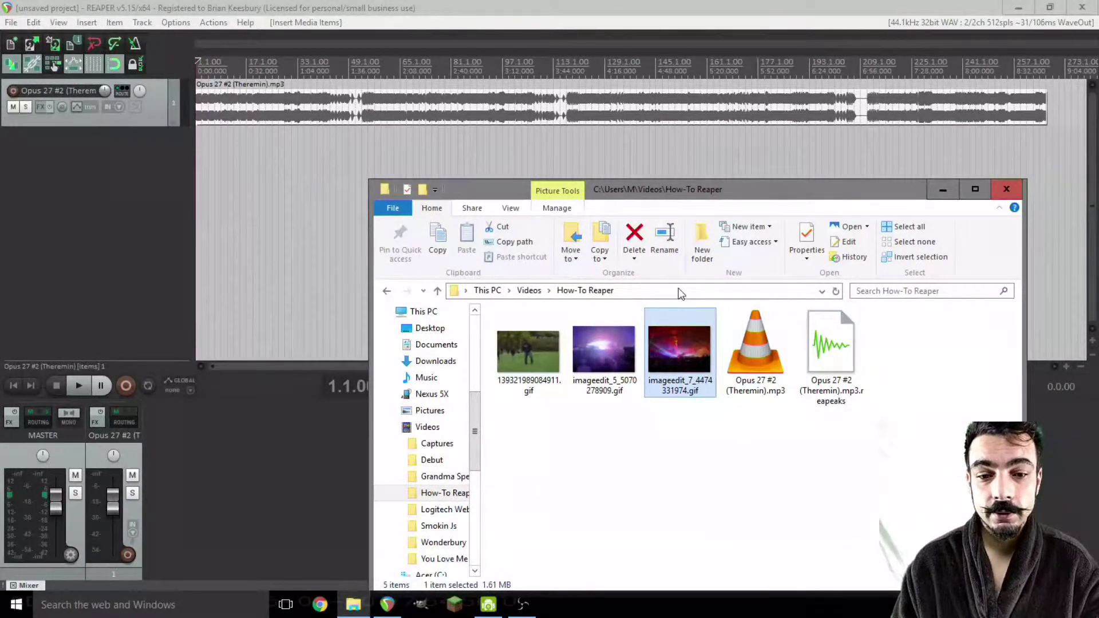
pyautogui.moveTo(674, 359); pyautogui.dragTo(196, 146)
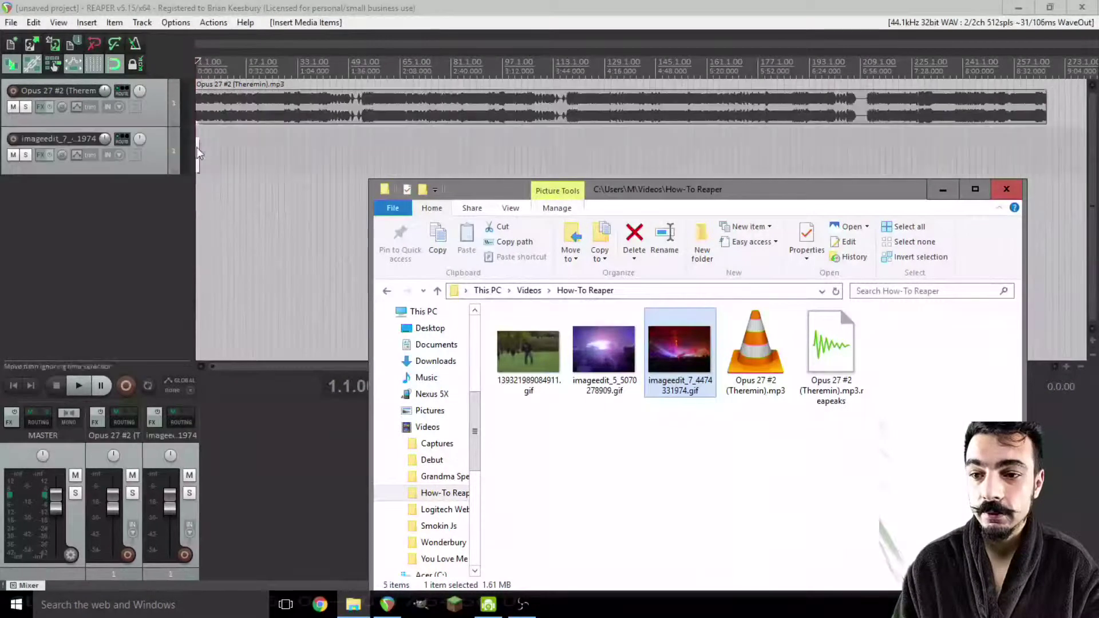
pyautogui.scroll(8, 218, 152)
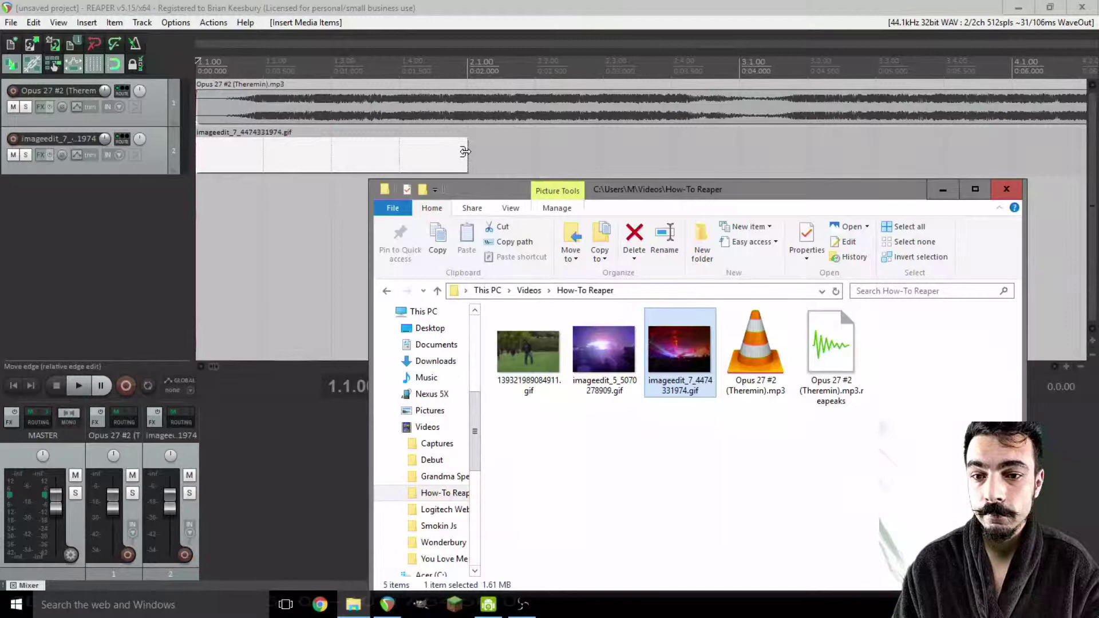
# Step: Stretch the gif item's right edge out toward the song's end
pyautogui.moveTo(466, 150); pyautogui.dragTo(1038, 152)
pyautogui.scroll(-5, 1038, 153)
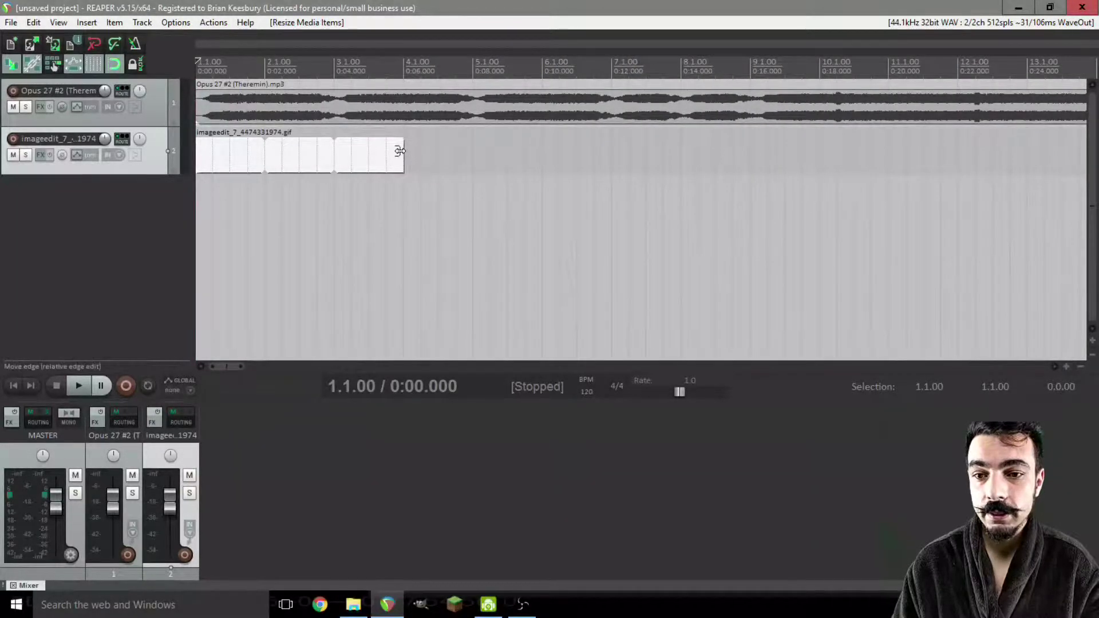
pyautogui.moveTo(401, 152); pyautogui.dragTo(793, 147)
pyautogui.scroll(-2, 809, 155)
pyautogui.scroll(-2, 809, 155)
pyautogui.scroll(2, 796, 151)
pyautogui.scroll(-2, 795, 150)
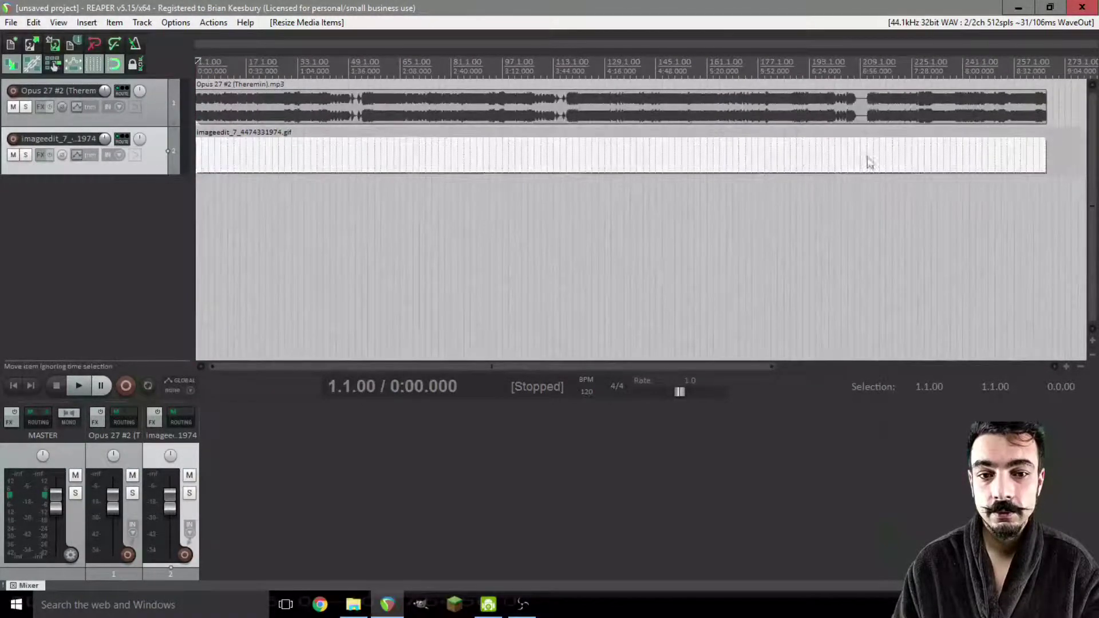
# Step: Fine-tune the gif item's end so it lines up with the song at 8:52.500
pyautogui.click(1046, 147)
pyautogui.scroll(4, 1039, 150)
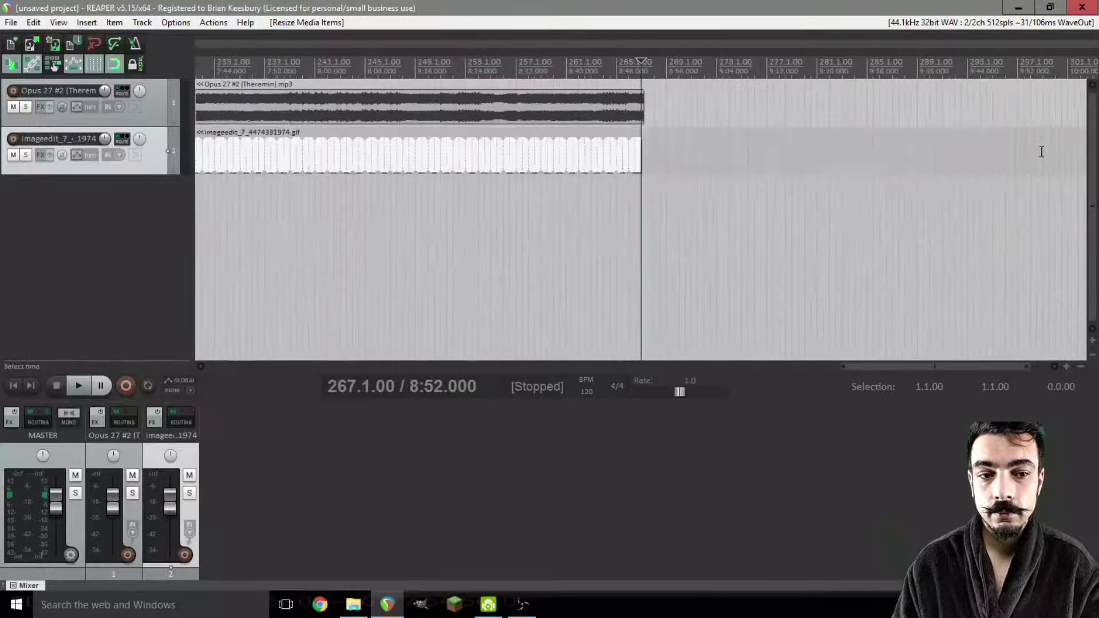
pyautogui.scroll(3, 659, 147)
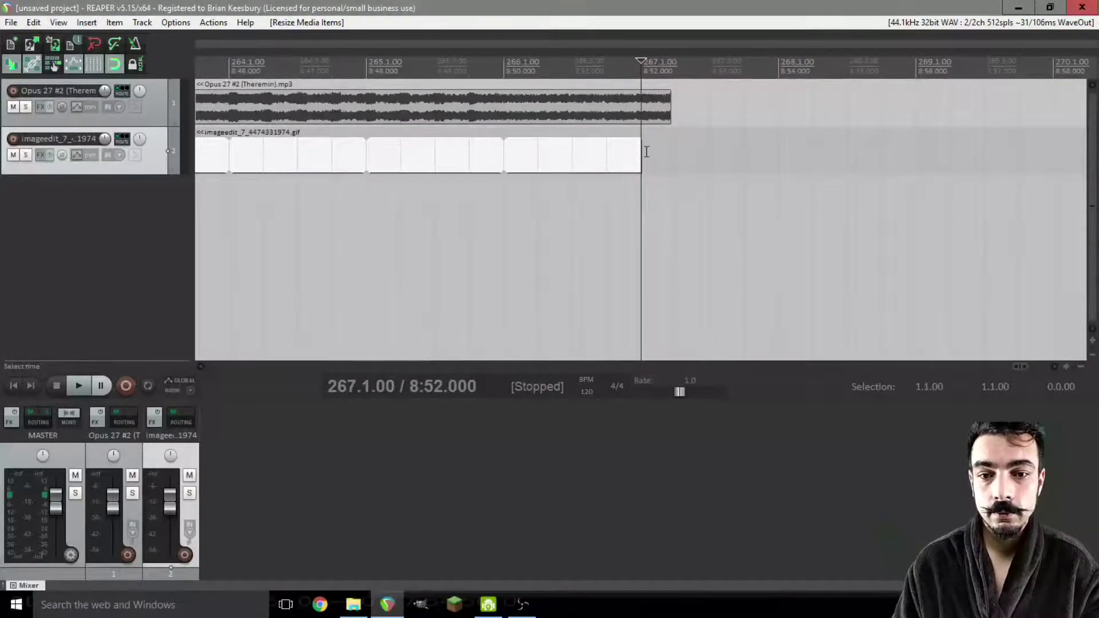
pyautogui.moveTo(641, 151); pyautogui.dragTo(676, 153)
pyautogui.scroll(4, 675, 152)
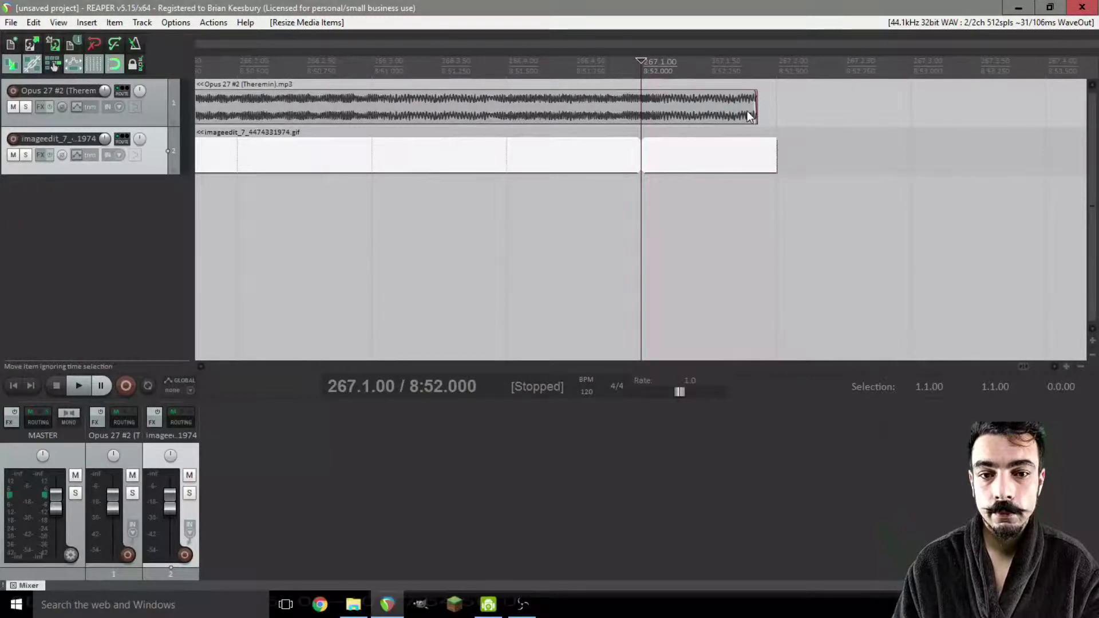
pyautogui.click(757, 129)
pyautogui.scroll(5, 756, 128)
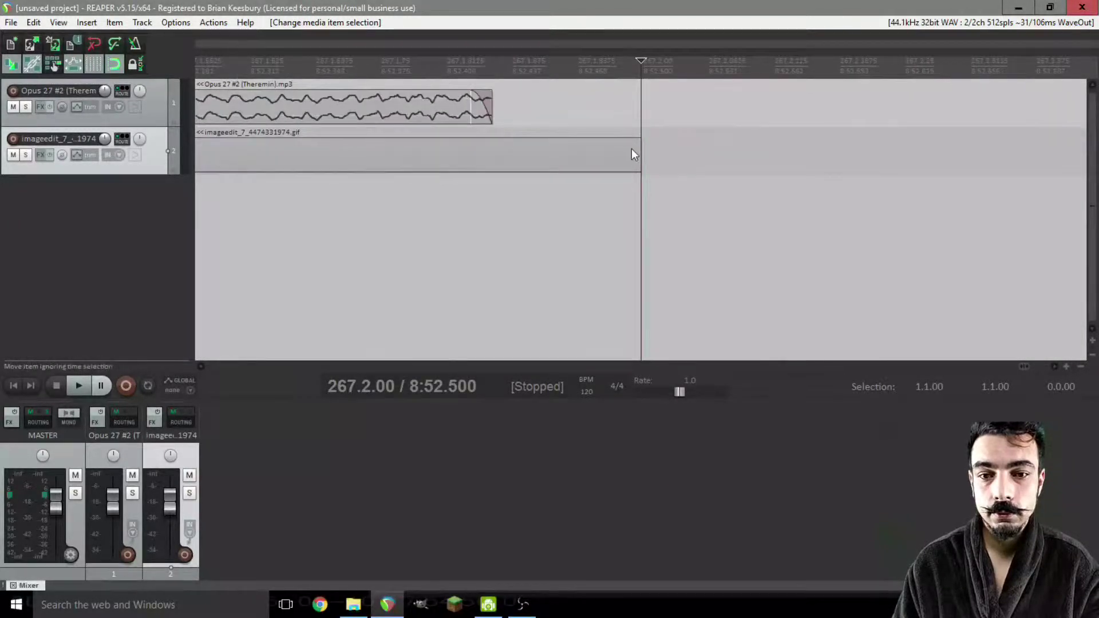
pyautogui.moveTo(641, 151); pyautogui.dragTo(642, 151)
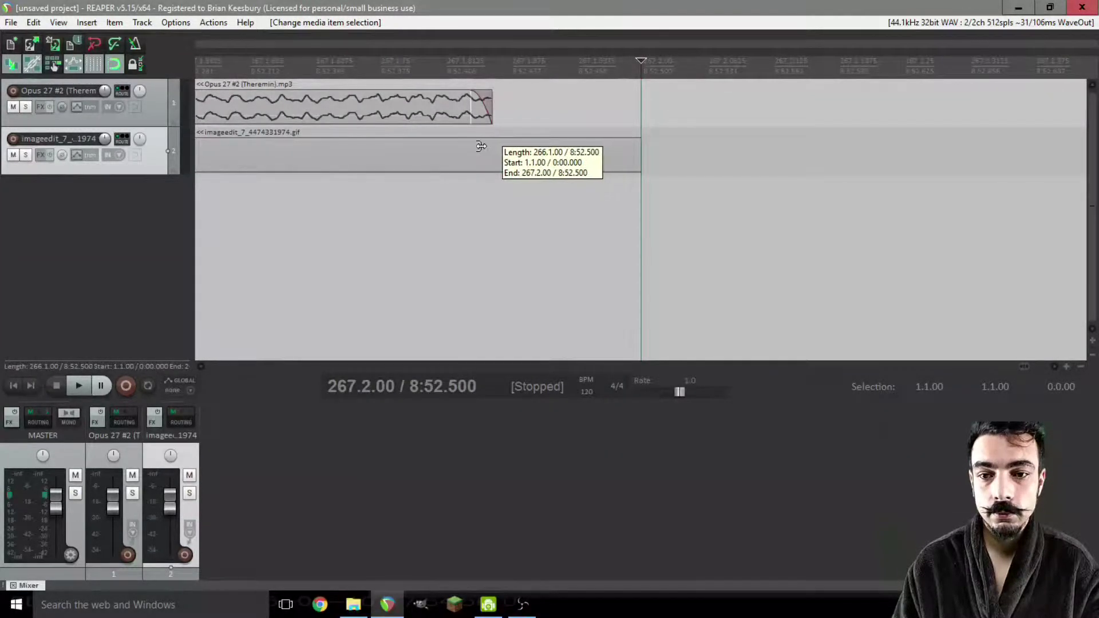
pyautogui.moveTo(457, 145); pyautogui.dragTo(492, 153)
pyautogui.scroll(-8, 355, 153)
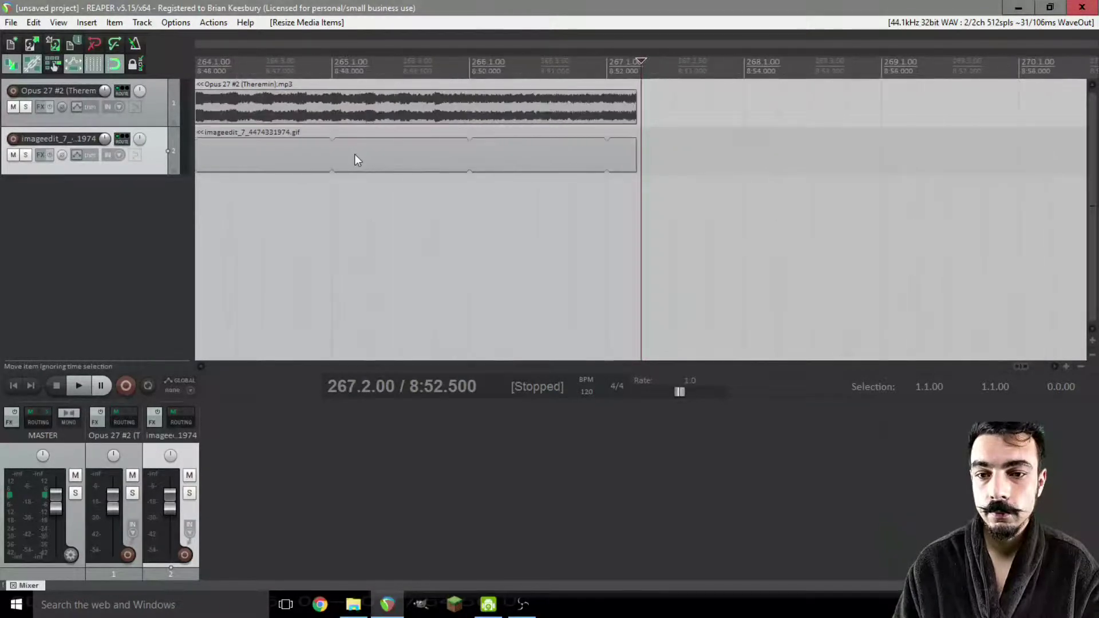
# Step: Return to the project start and show the Video Window from the View menu
pyautogui.press('Home')
pyautogui.scroll(-2, 355, 154)
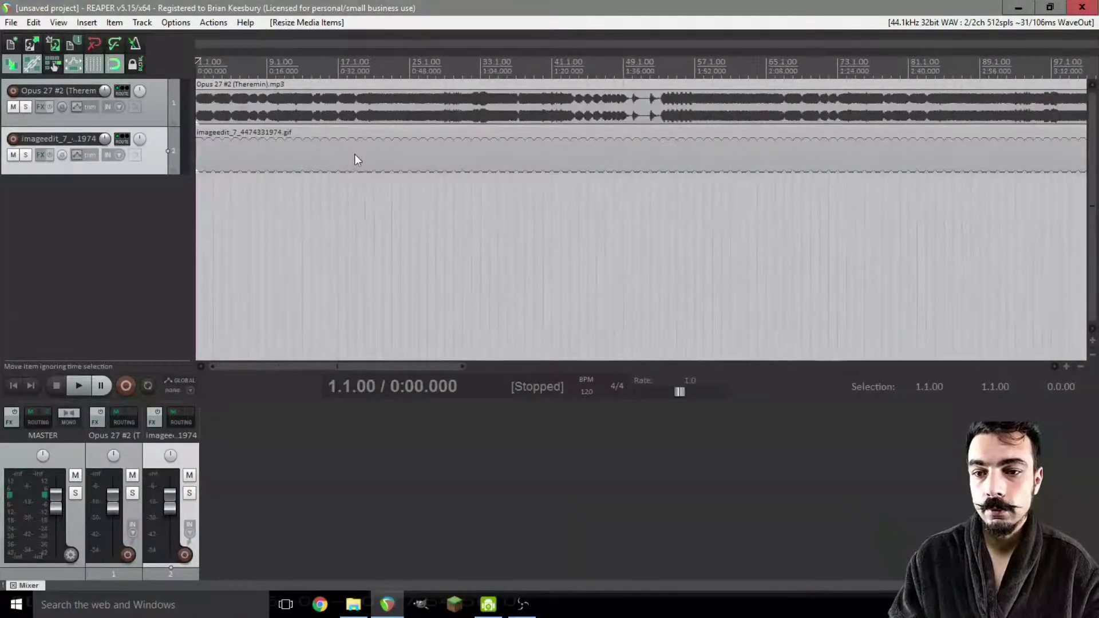
pyautogui.click(176, 22)
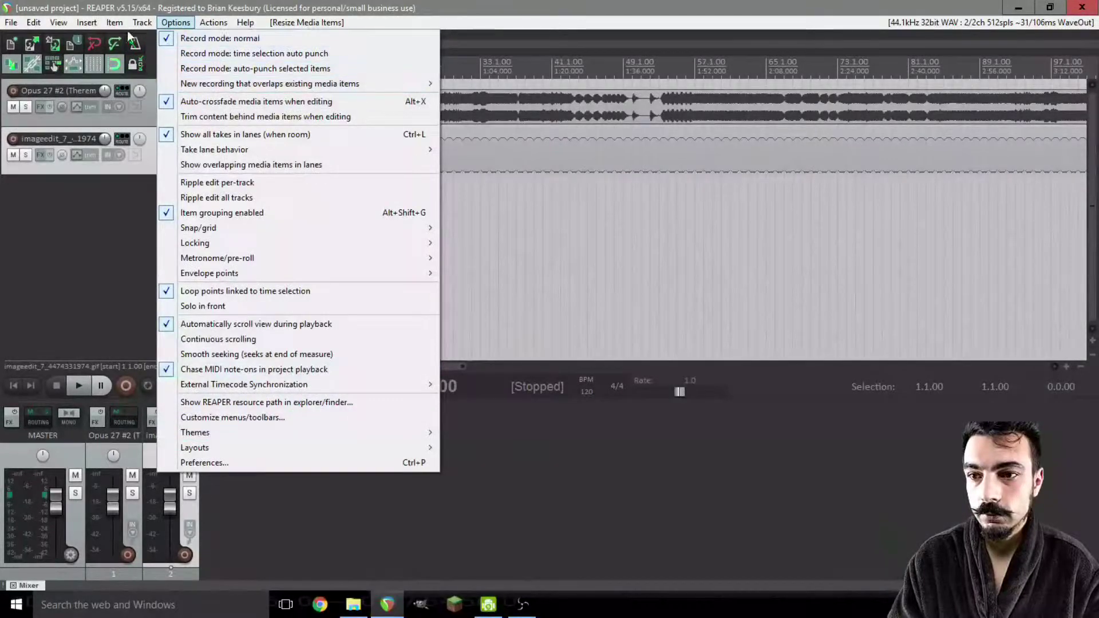
pyautogui.moveTo(58, 22)
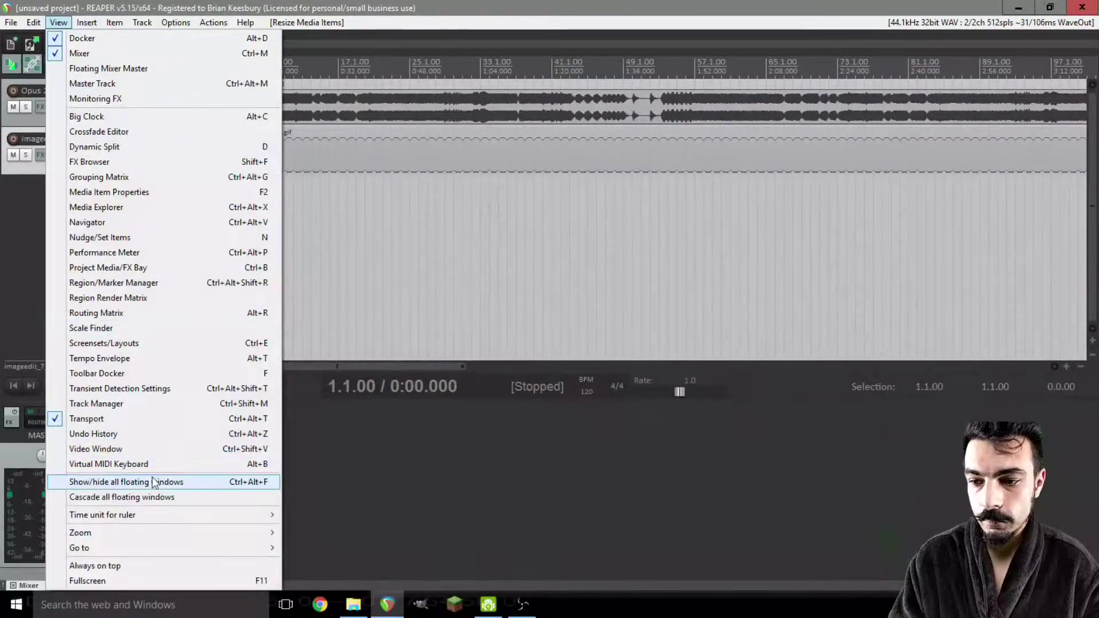
pyautogui.click(154, 450)
# Step: Play the project to preview the gif video with the song, then stop
pyautogui.press('space')
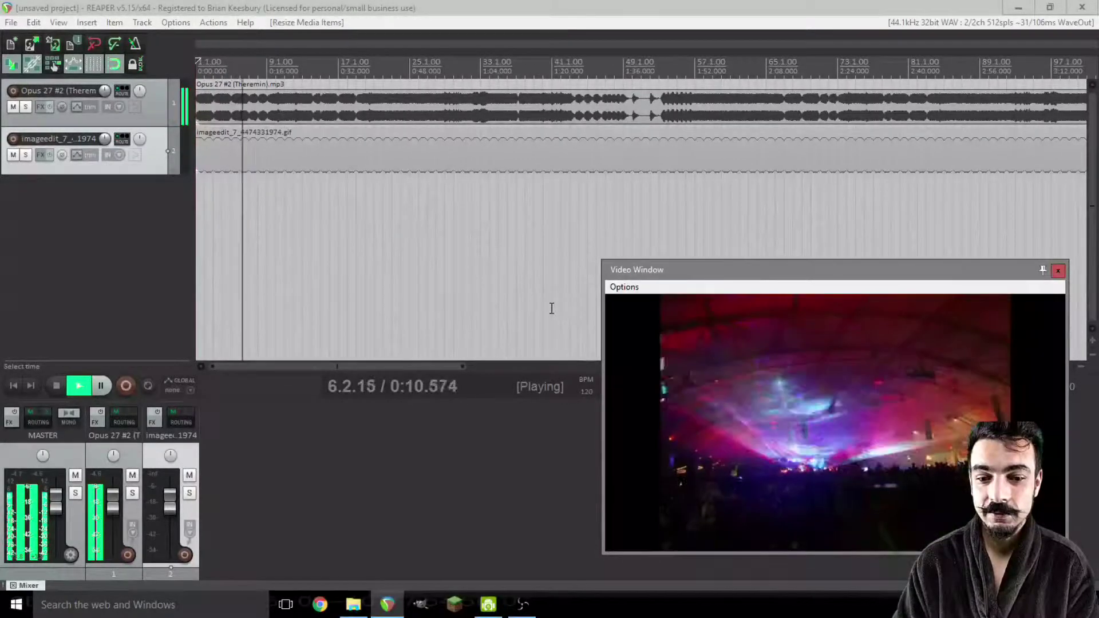
pyautogui.press('space')
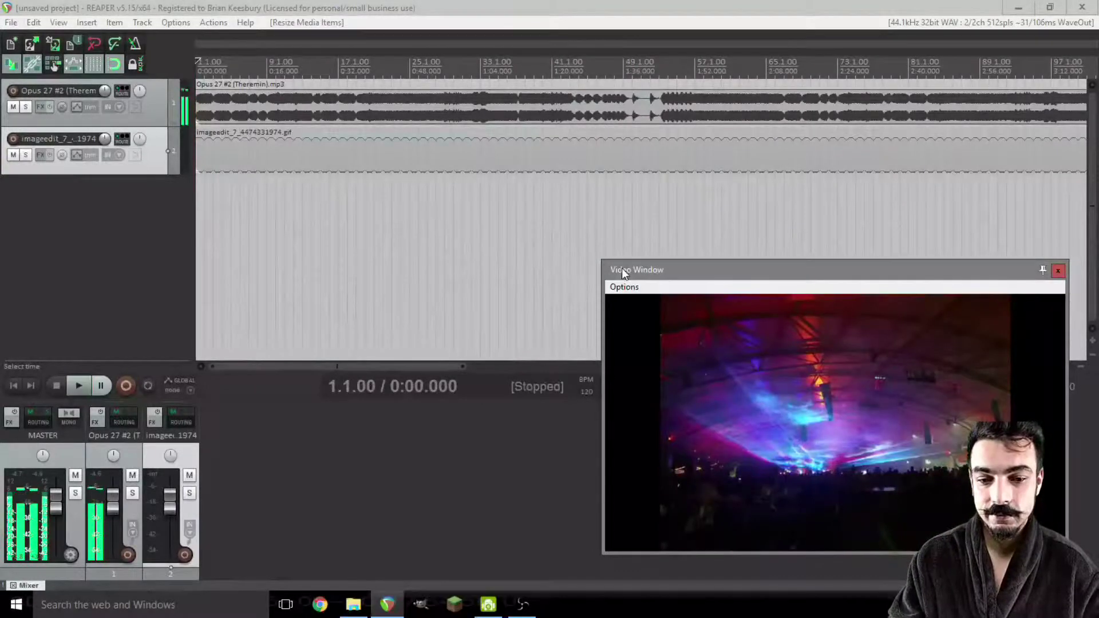
pyautogui.scroll(-4, 610, 234)
# Step: Clear the time selection near the item end, zoom back out, and show the File menu
pyautogui.scroll(-2, 610, 235)
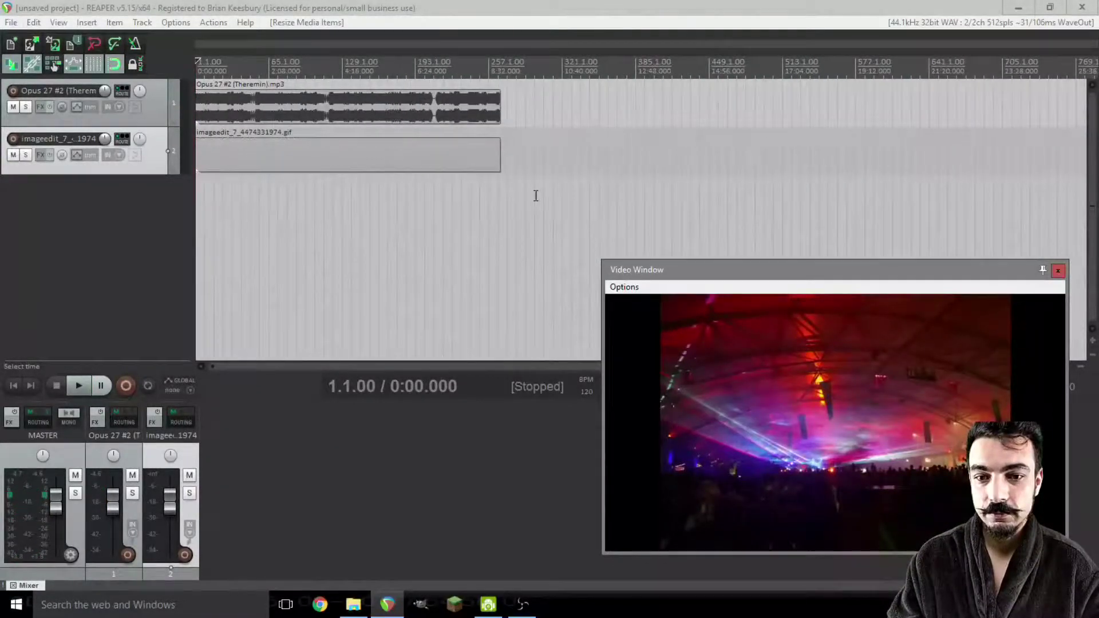
pyautogui.click(503, 195)
pyautogui.scroll(2, 483, 104)
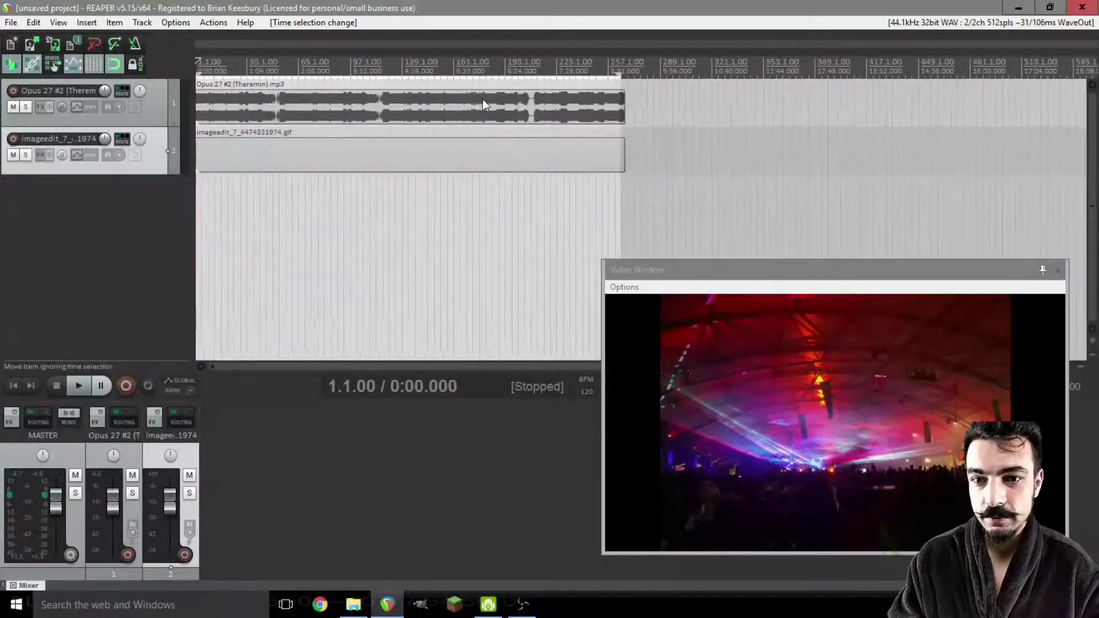
pyautogui.click(620, 118)
pyautogui.scroll(8, 620, 118)
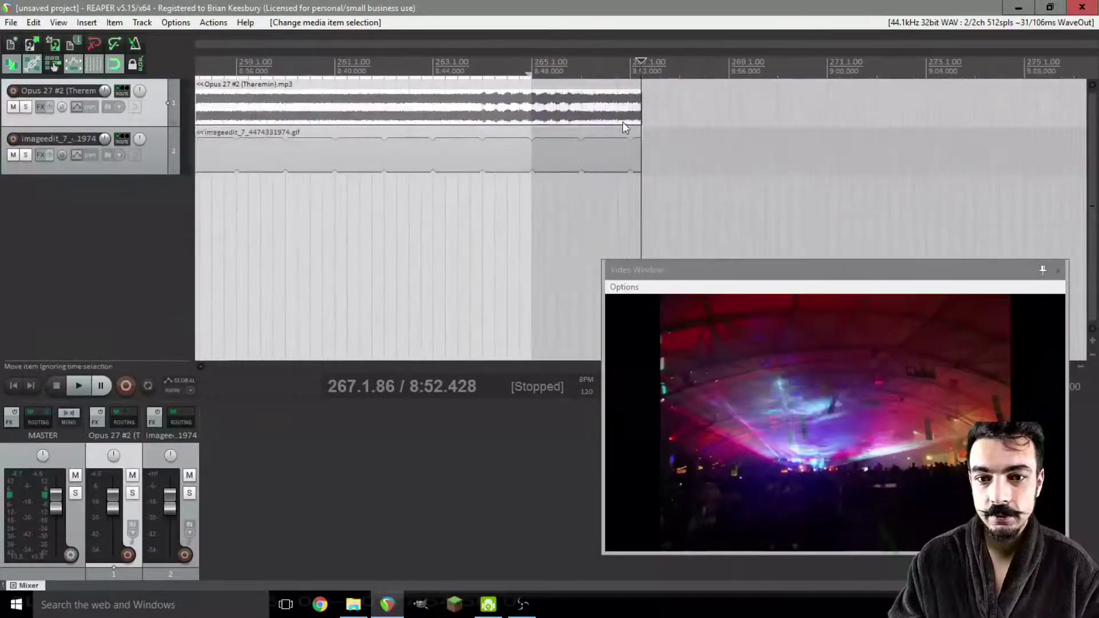
pyautogui.moveTo(532, 75); pyautogui.dragTo(641, 75)
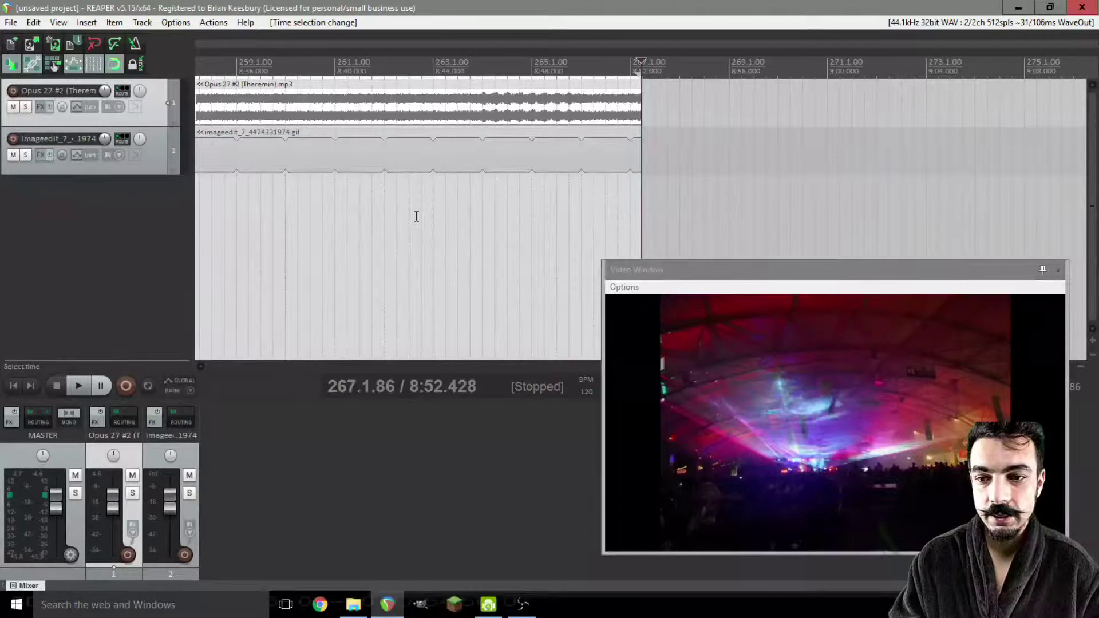
pyautogui.scroll(-10, 415, 215)
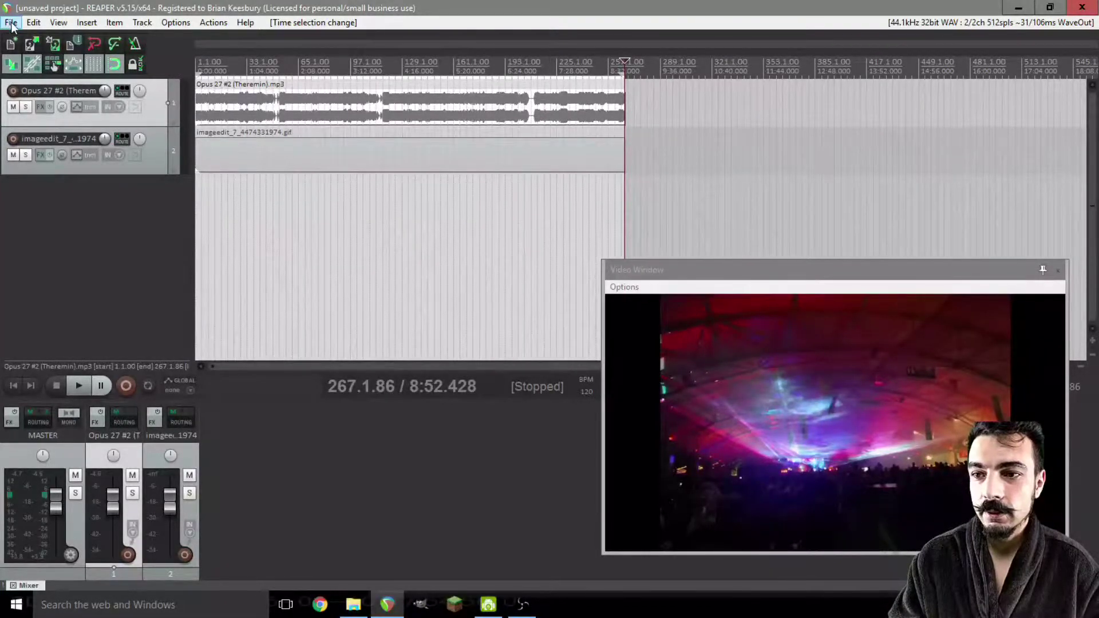
pyautogui.click(11, 23)
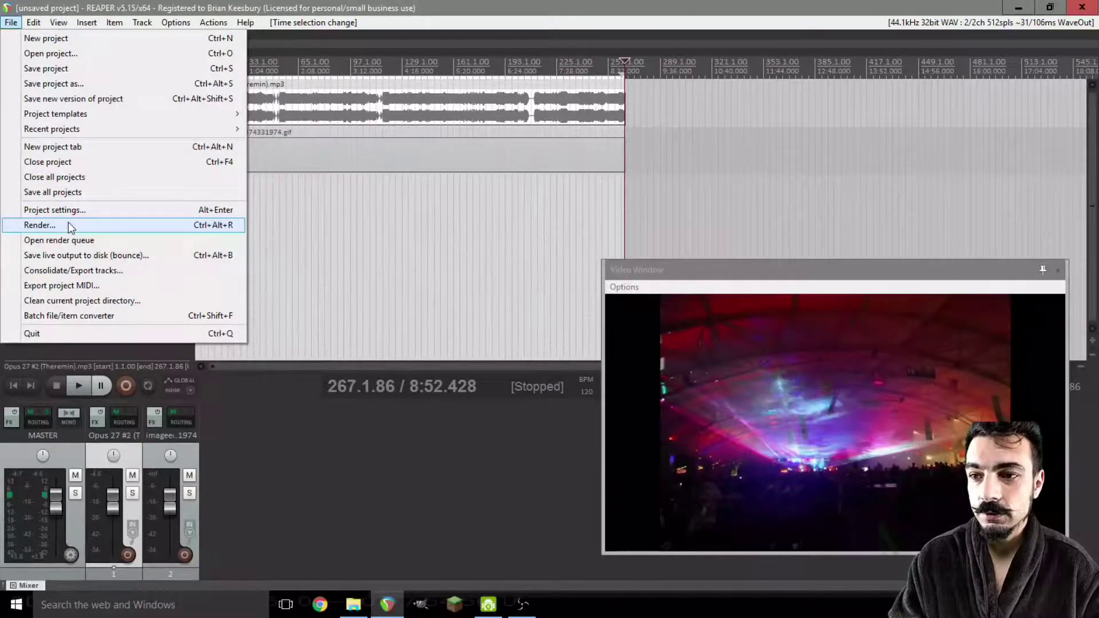
# Step: Name the render 'Opus 27 Theremin' with Video (ffmpeg/libav) output at 1920x1080
pyautogui.click(39, 225)
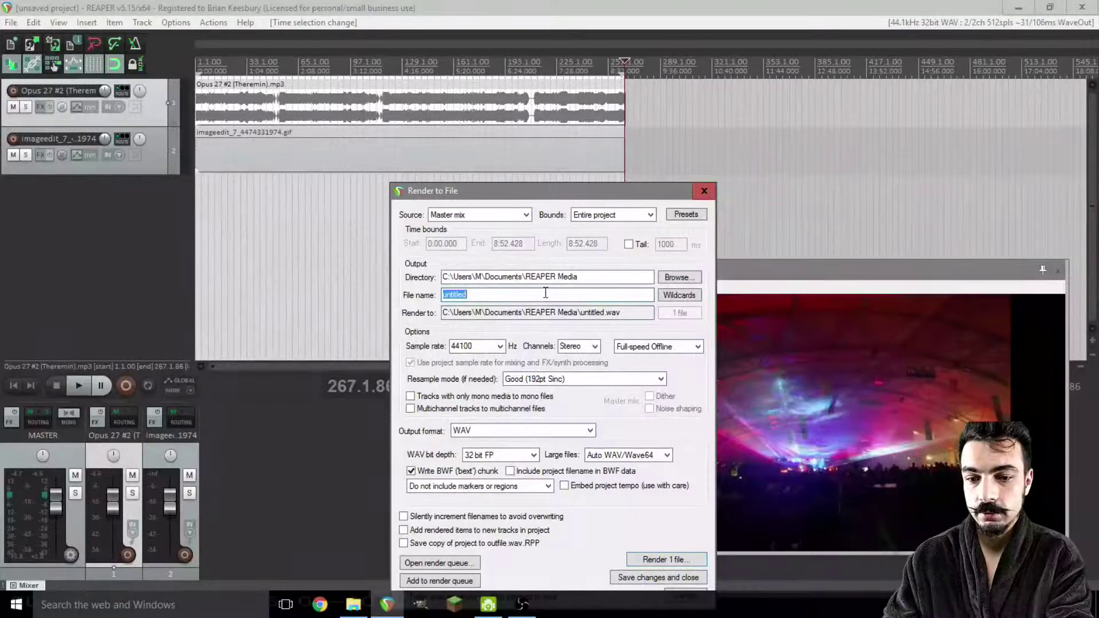
pyautogui.write('Opus')
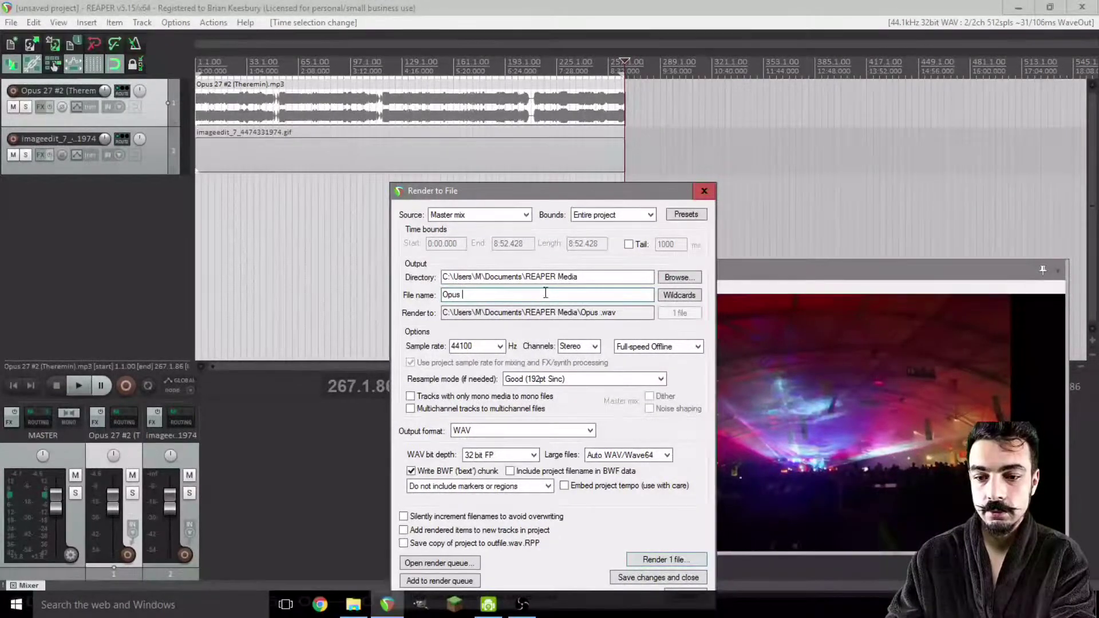
pyautogui.write(' 27 Theremin')
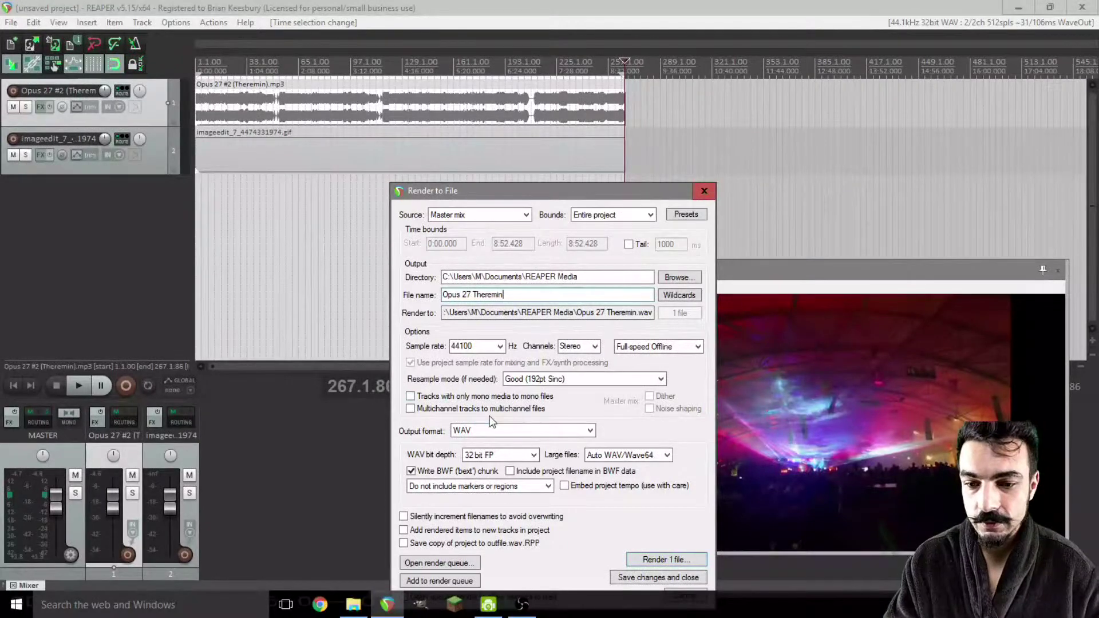
pyautogui.click(480, 430)
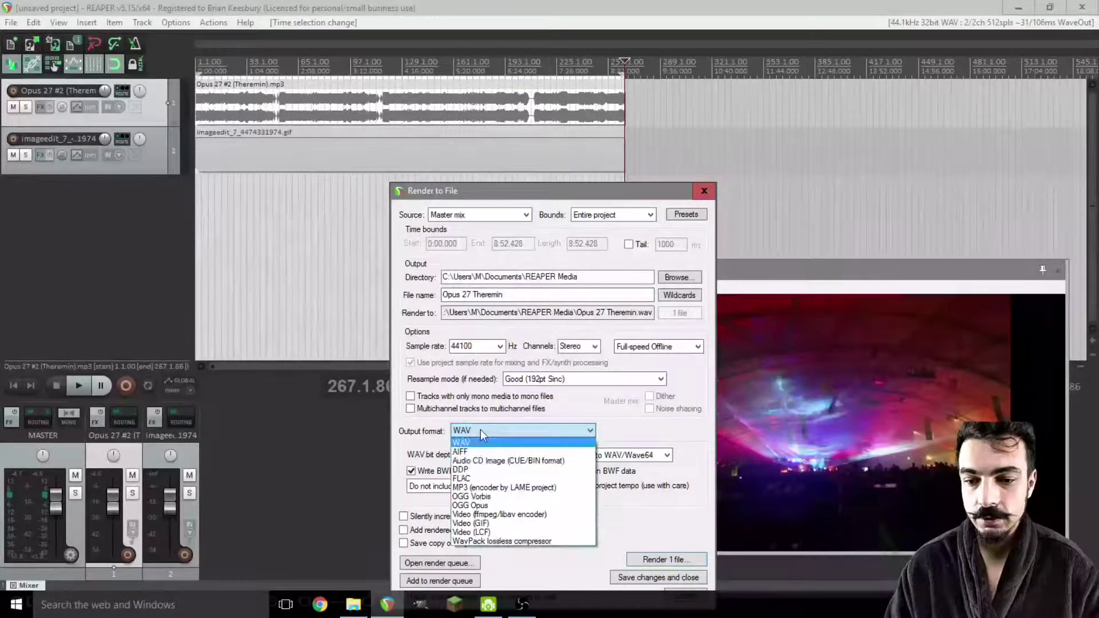
pyautogui.click(514, 515)
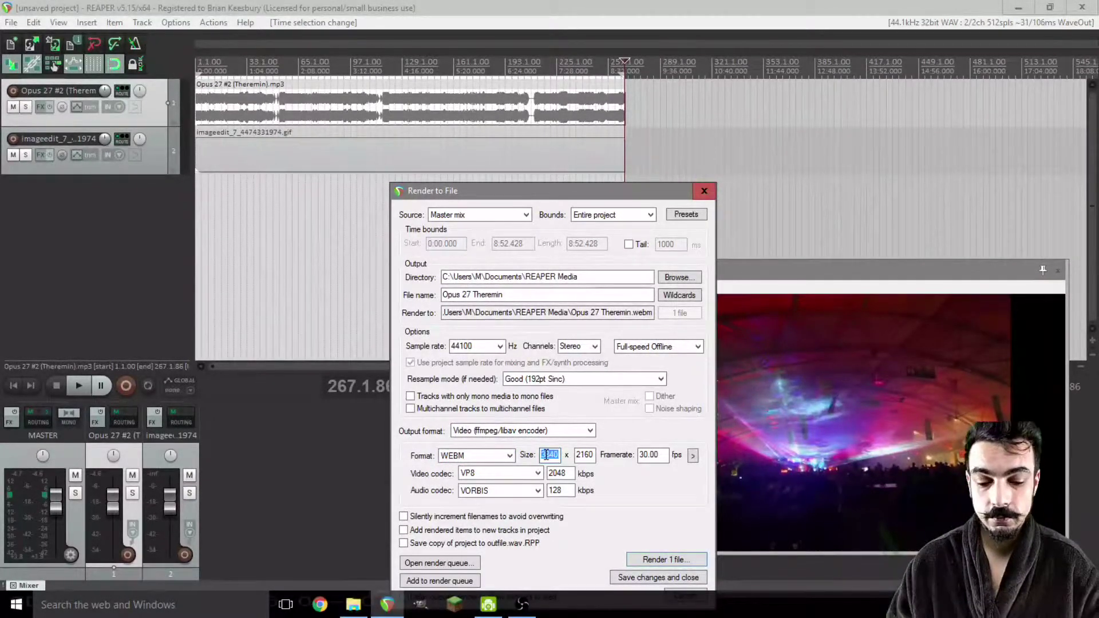
pyautogui.press('Tab')
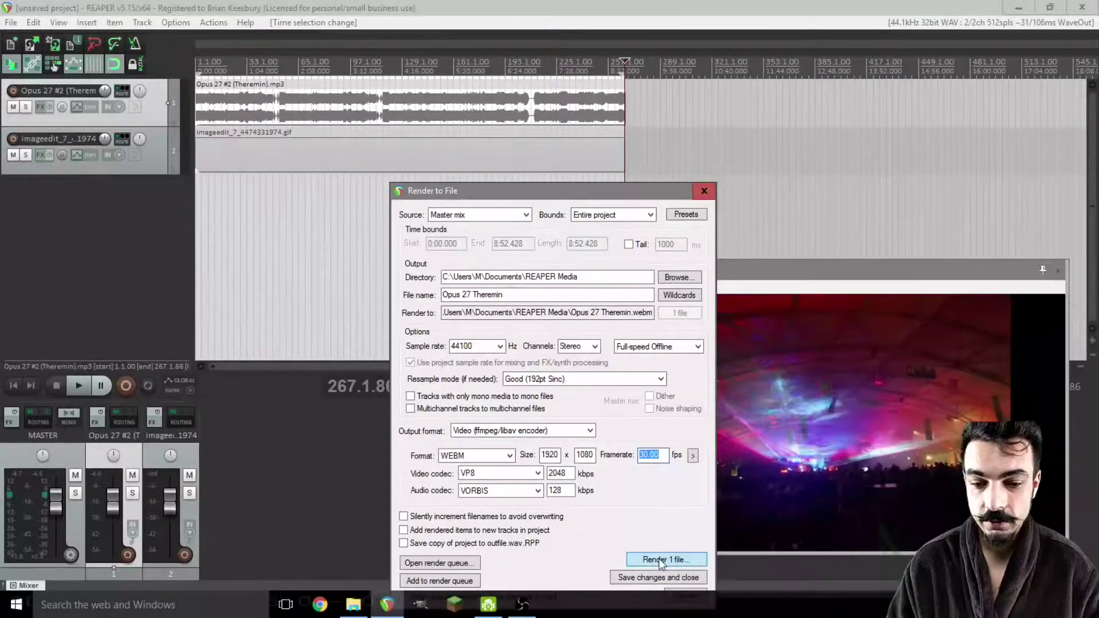
# Step: Keep WEBM as the container and render Opus 27 Theremin.webm to REAPER Media
pyautogui.moveTo(584, 195); pyautogui.dragTo(567, 131)
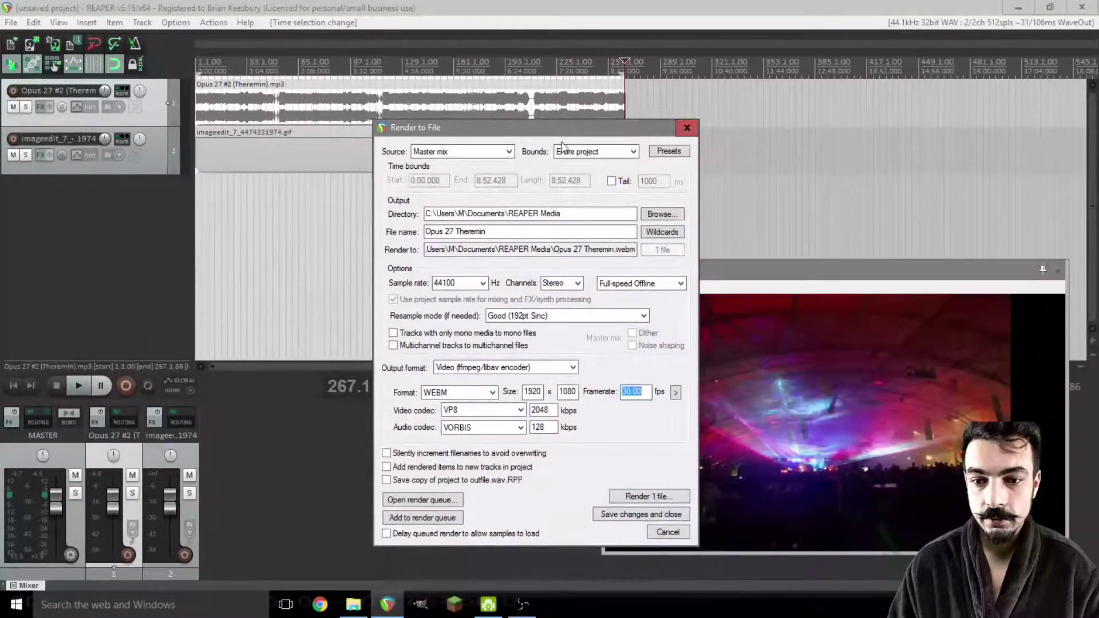
pyautogui.click(492, 393)
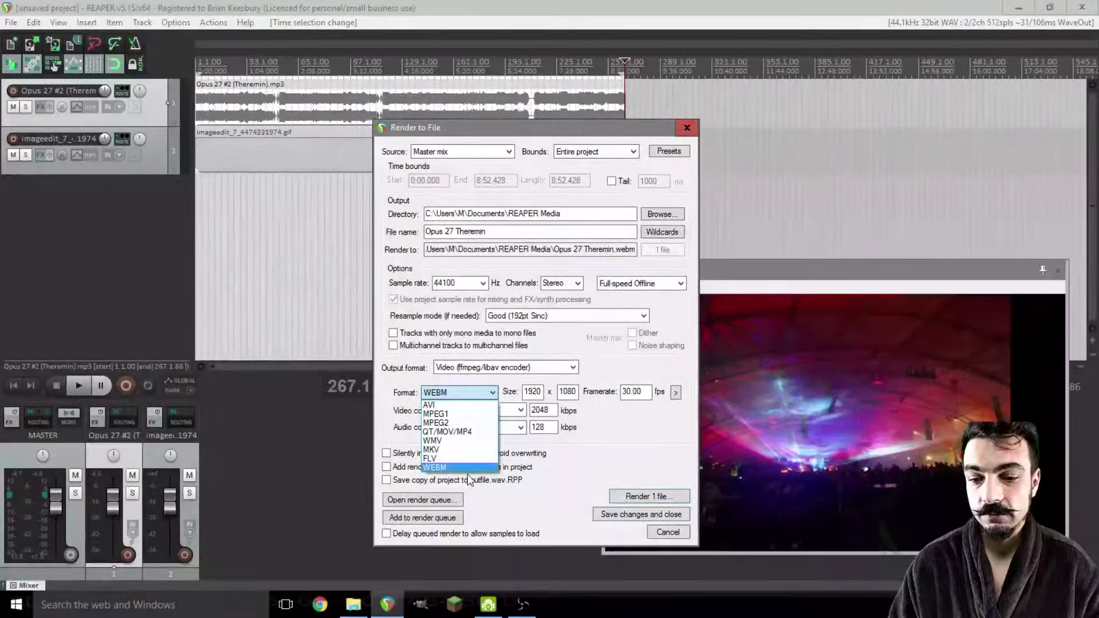
pyautogui.click(600, 460)
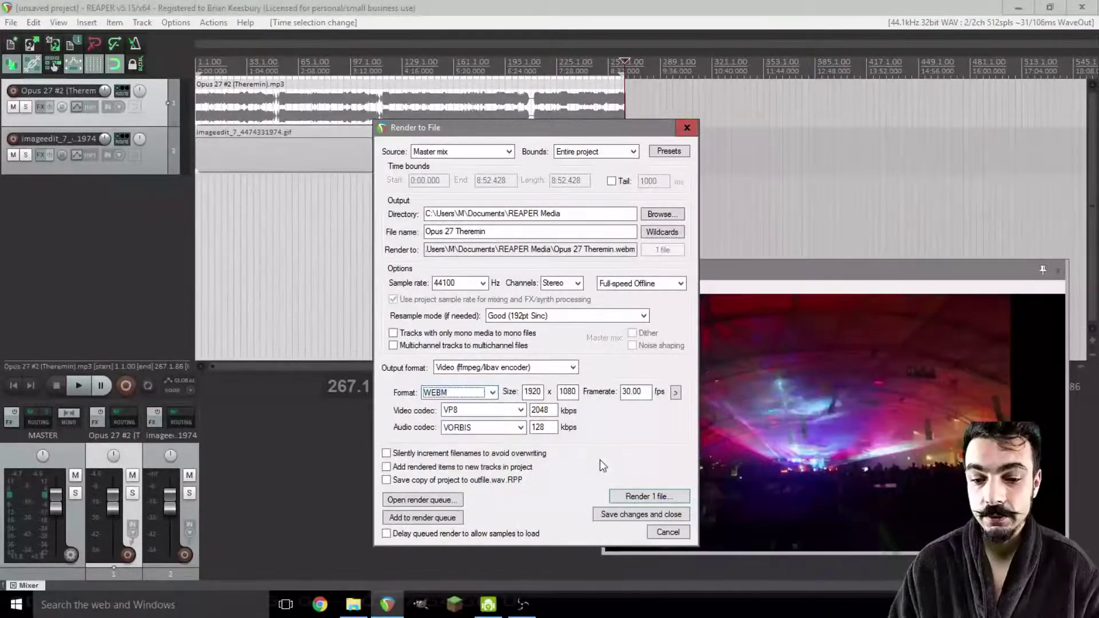
pyautogui.click(675, 501)
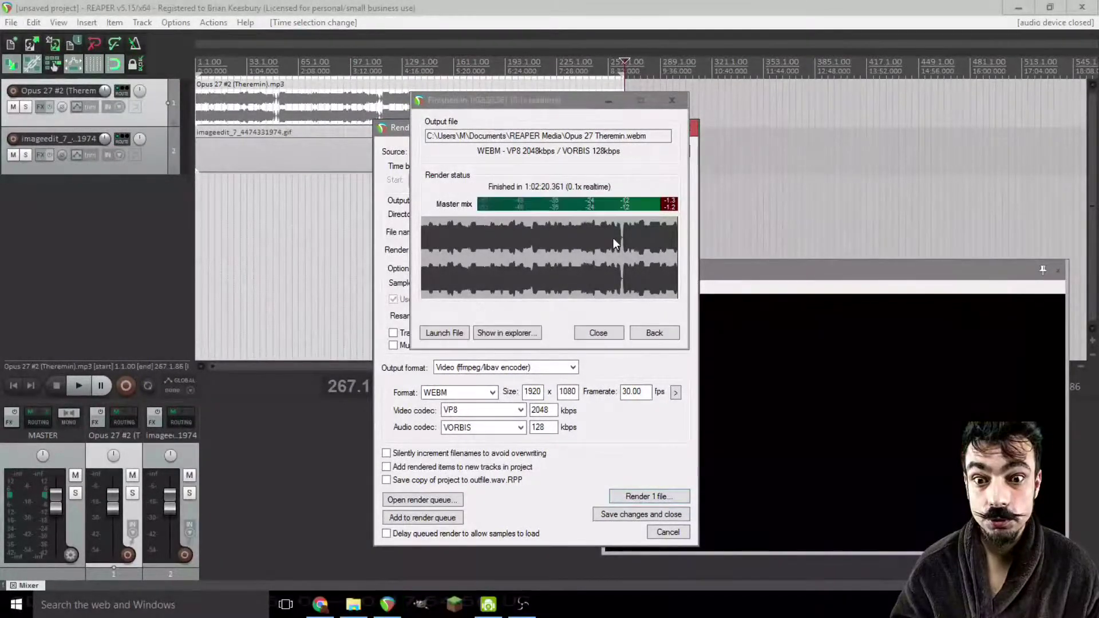
# Step: Reveal the finished Opus 27 Theremin render in File Explorer
pyautogui.click(528, 337)
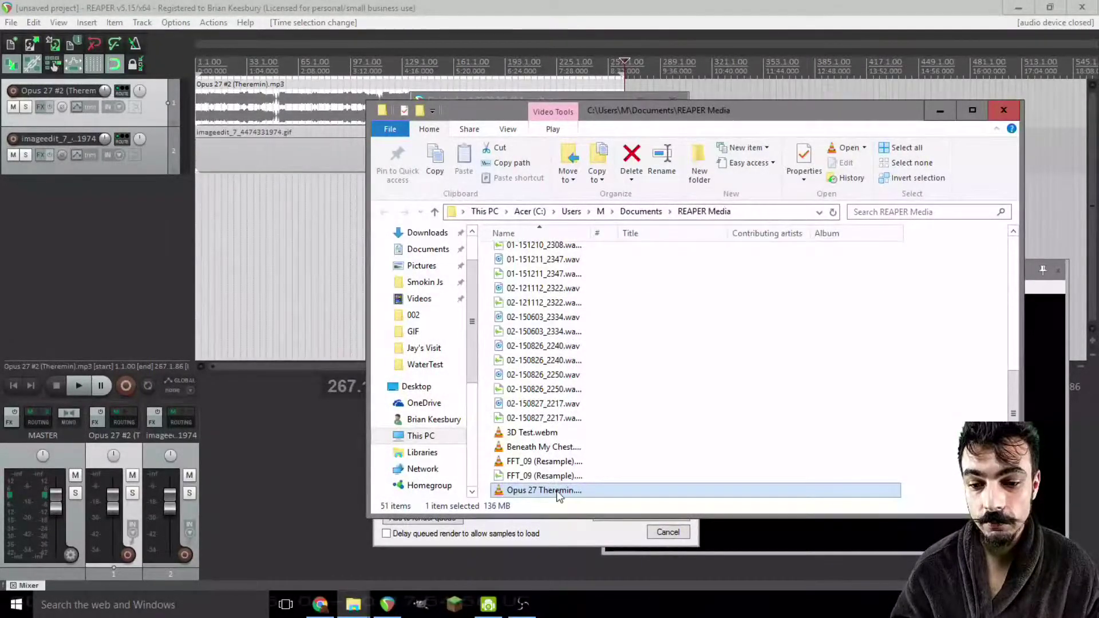
# Step: Cancel the accidental rename of the video and switch to YouTube's upload page in Chrome
pyautogui.click(559, 491)
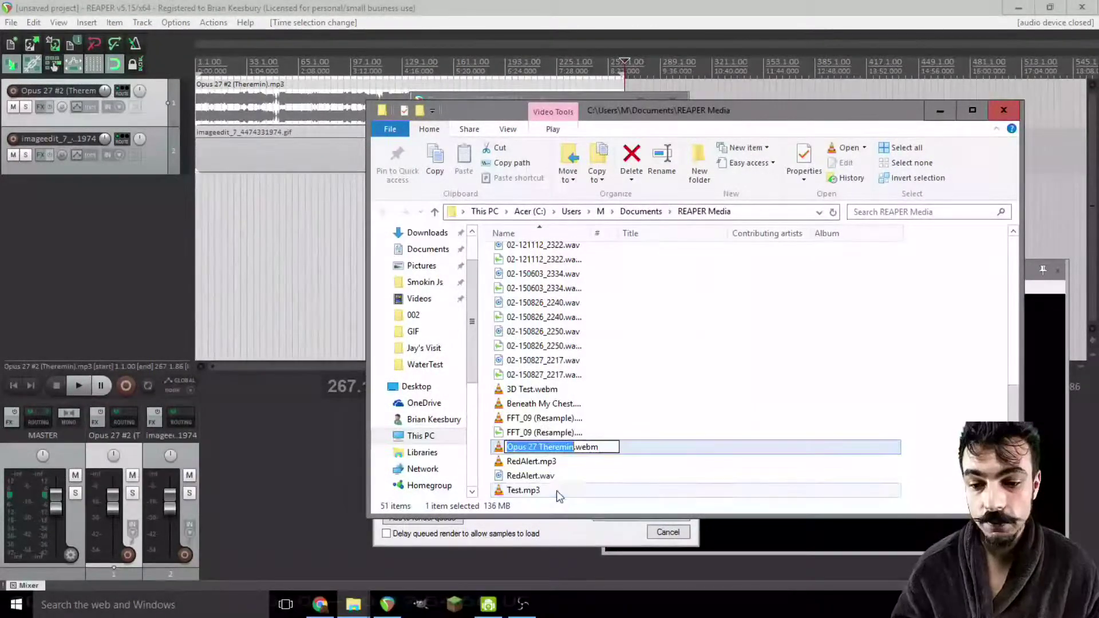
pyautogui.click(645, 452)
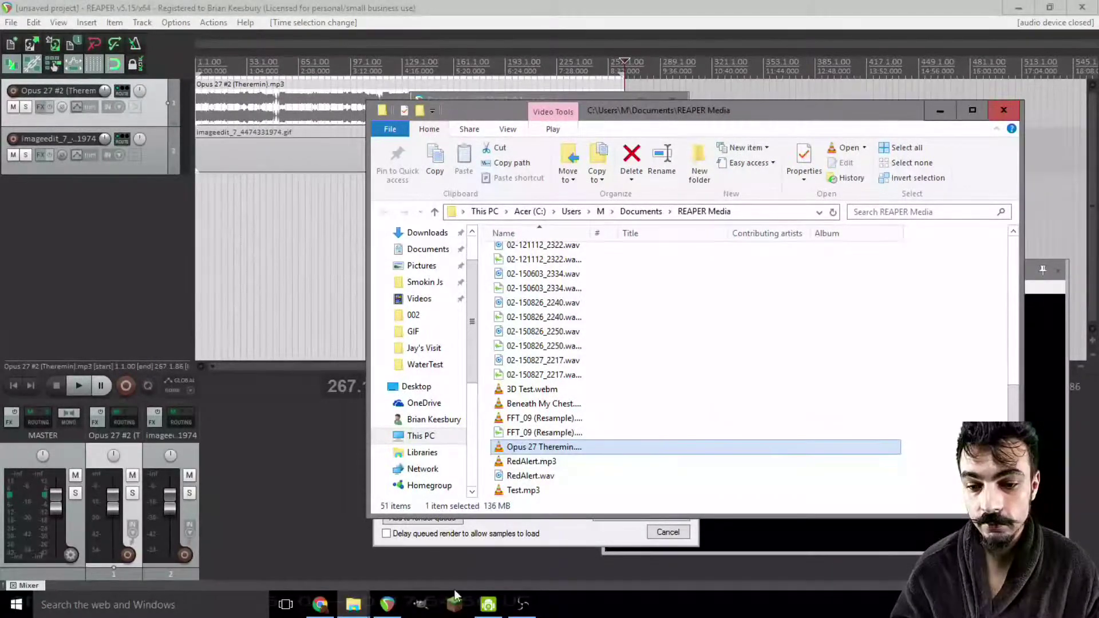
pyautogui.click(320, 604)
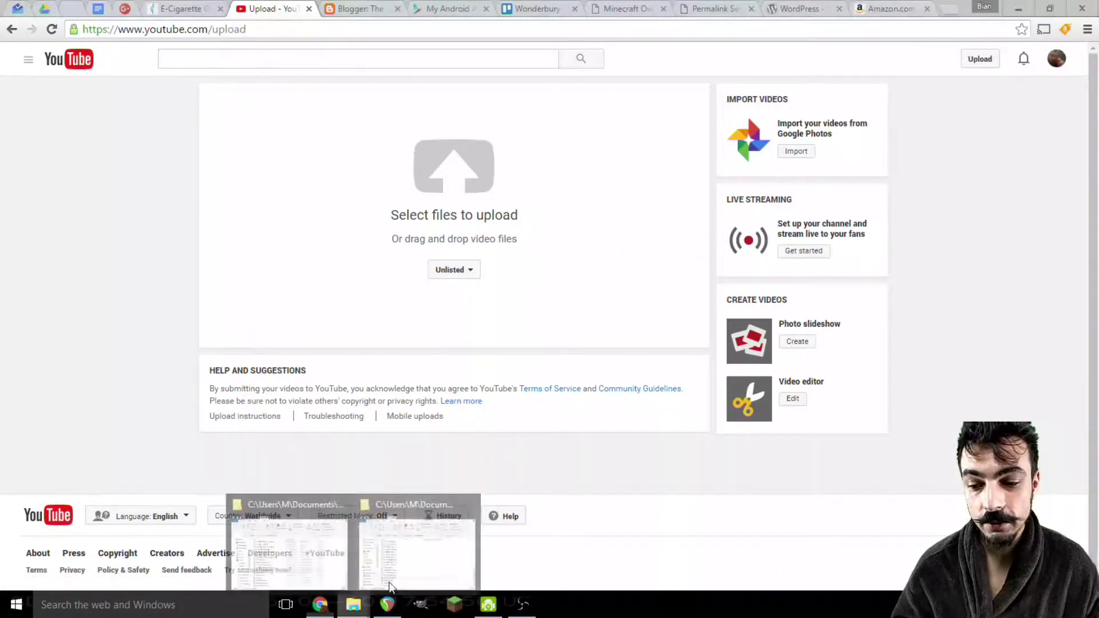
# Step: Upload Opus 27 Theremin.webm from REAPER Media to YouTube as an unlisted video
pyautogui.click(438, 535)
pyautogui.click(543, 448)
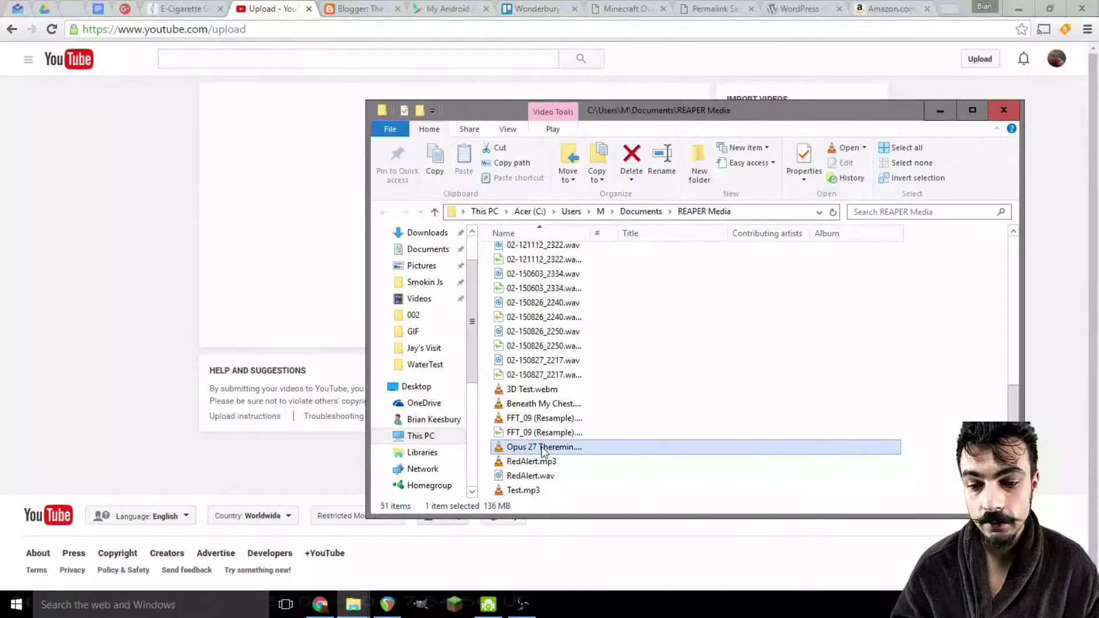
pyautogui.moveTo(544, 452); pyautogui.dragTo(313, 234)
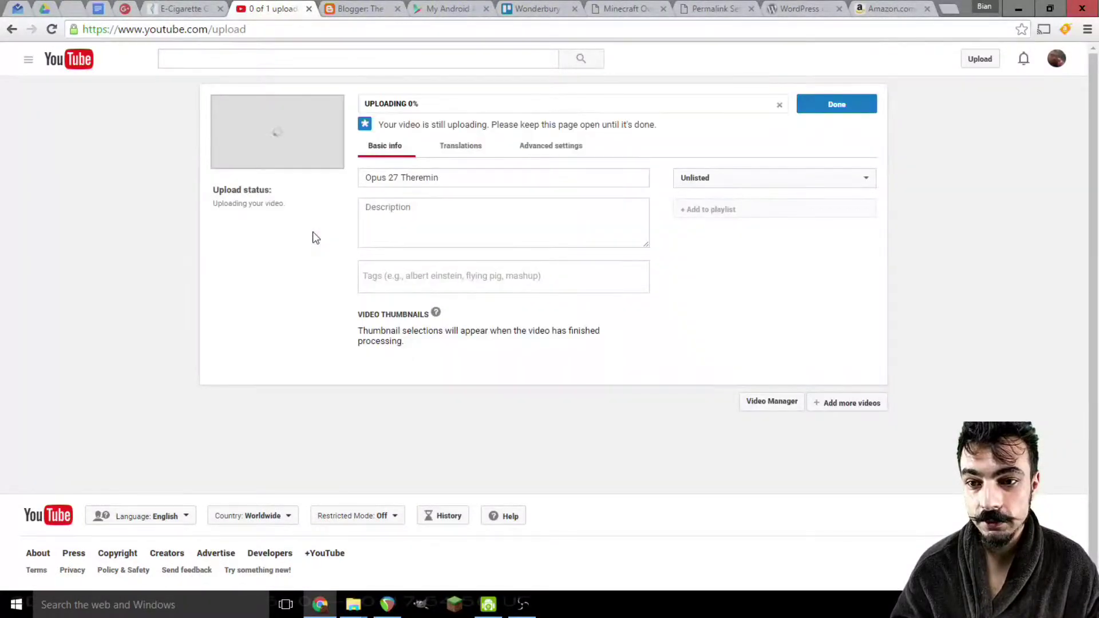